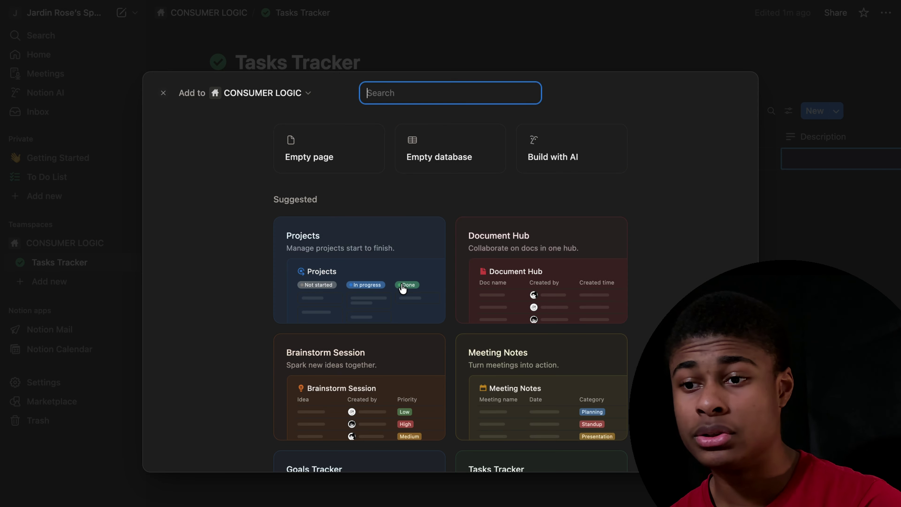
Add the Projects template to the CONSUMER LOGIC teamspace and name its first project "Trying notion for the first time."
{"action": "left_click", "coordinate": [360, 284]}
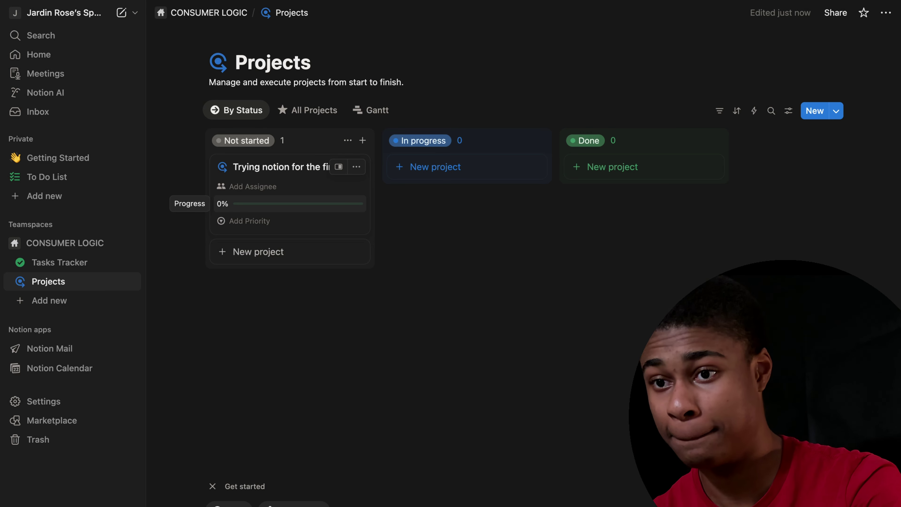
{"action": "key", "text": "Return"}
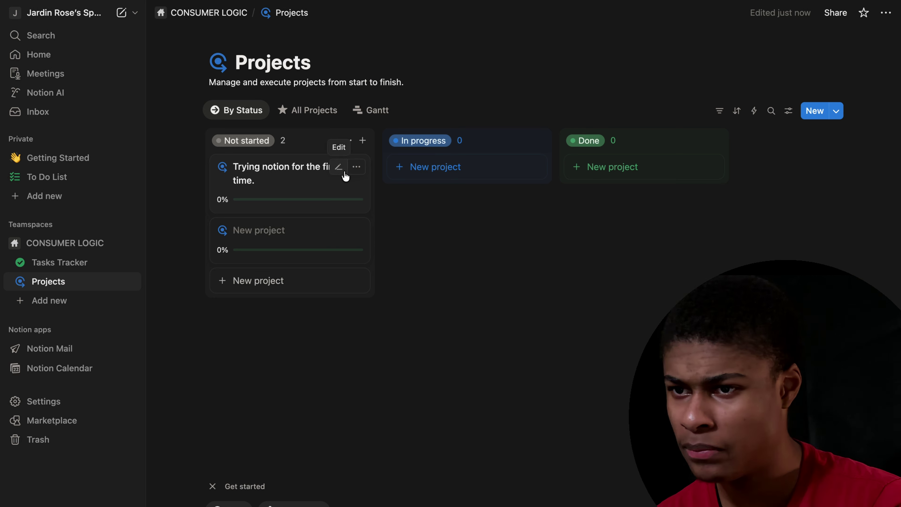
Assign the "Trying notion for the first time." project to your own account
{"action": "left_click", "coordinate": [339, 171]}
{"action": "left_click", "coordinate": [269, 201]}
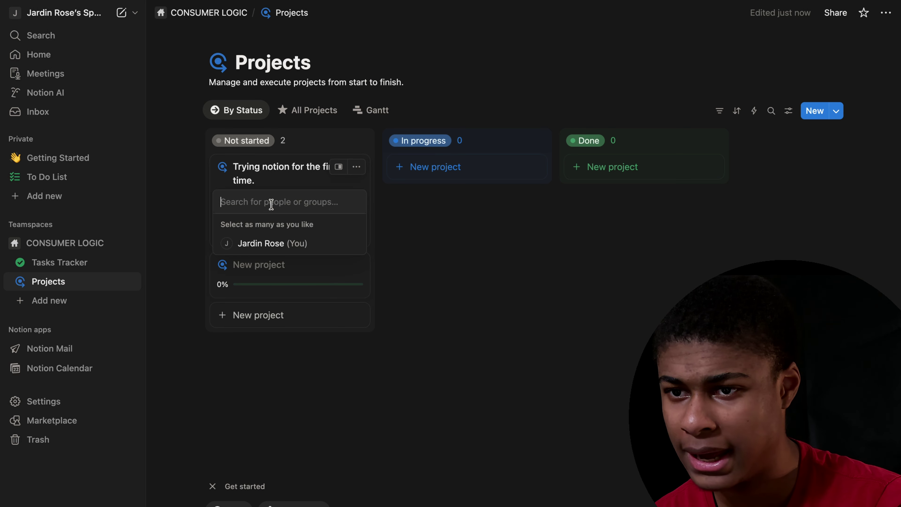
{"action": "left_click", "coordinate": [288, 244]}
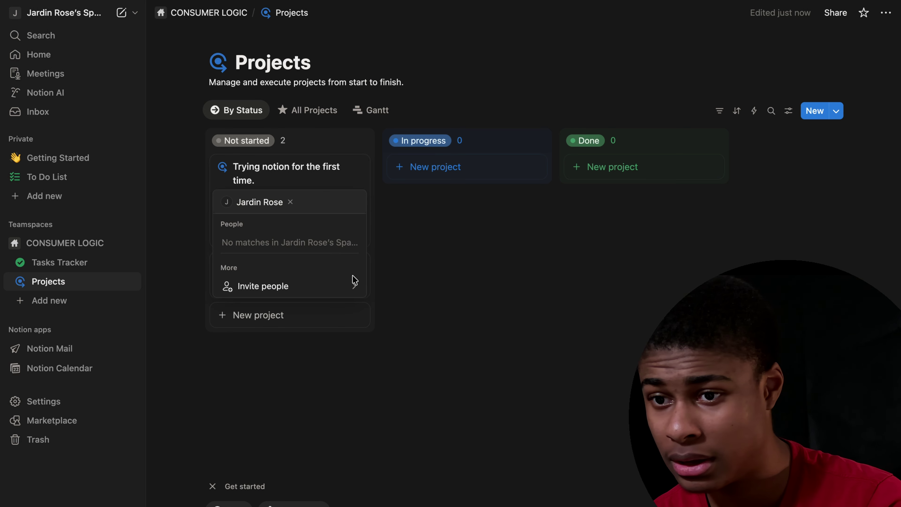
{"action": "left_click", "coordinate": [461, 274]}
Set the priority of the "Trying notion for the first time." project to High and move its card to In progress
{"action": "left_click", "coordinate": [276, 234]}
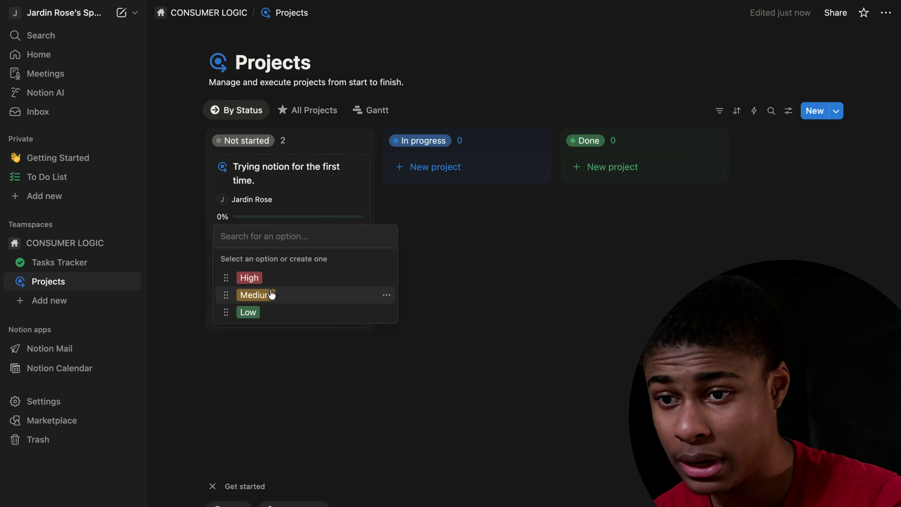
{"action": "left_click", "coordinate": [270, 278]}
{"action": "left_click_drag", "start_coordinate": [292, 173], "coordinate": [464, 173]}
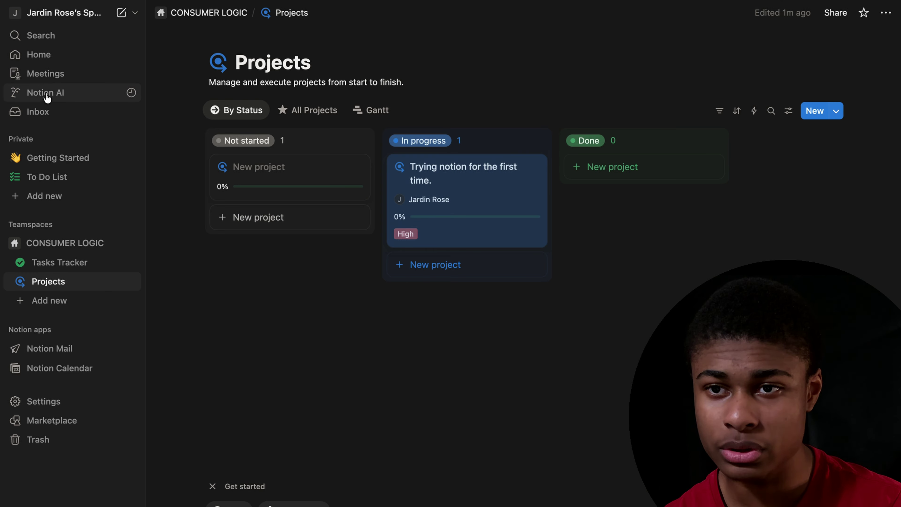
Ask Notion AI to make a project for a video about Notion and review its answer
{"action": "left_click", "coordinate": [18, 94]}
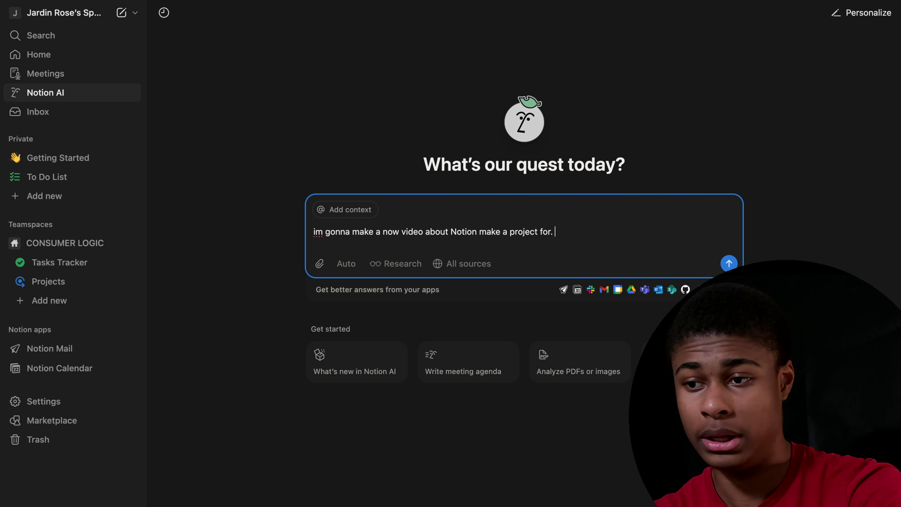
{"action": "type", "text": "t?"}
{"action": "key", "text": "Return"}
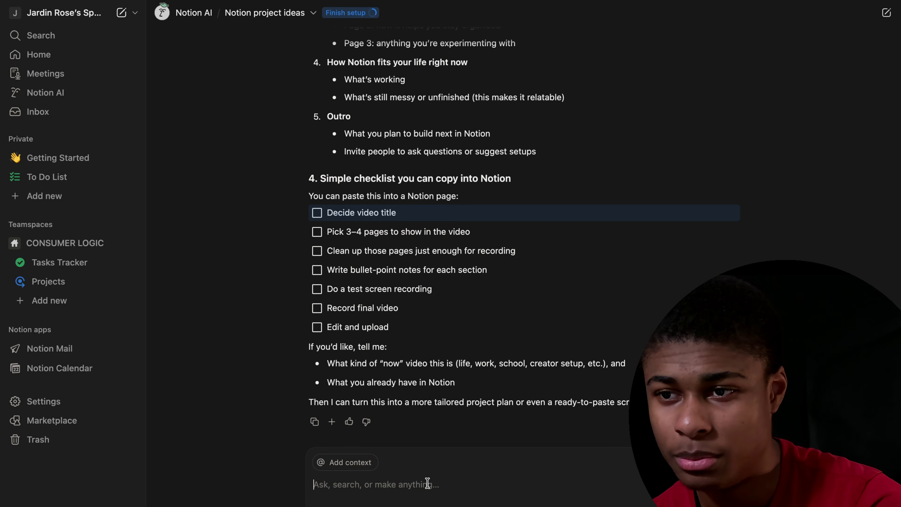
{"action": "scroll", "coordinate": [468, 302], "scroll_direction": "up", "scroll_amount": 6}
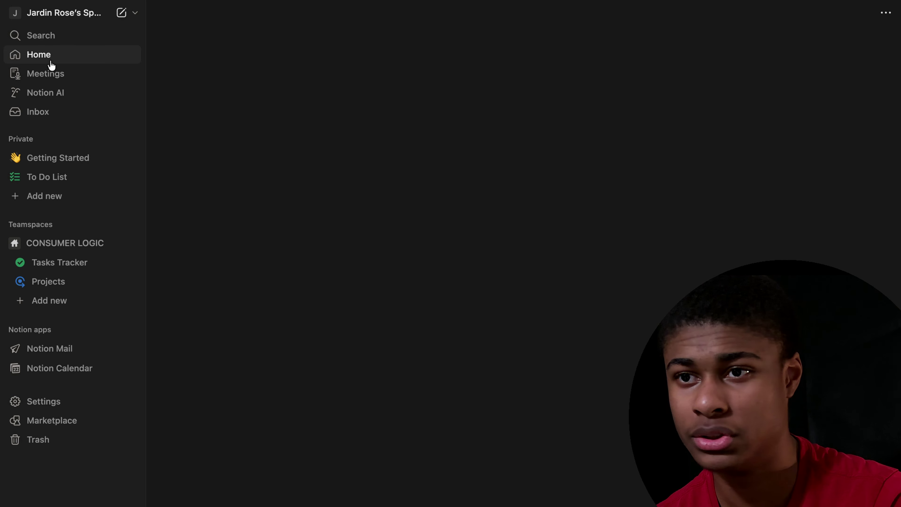
Preview the "What is a block?" and "Create your first page" learning videos on the Home page
{"action": "left_click", "coordinate": [49, 58]}
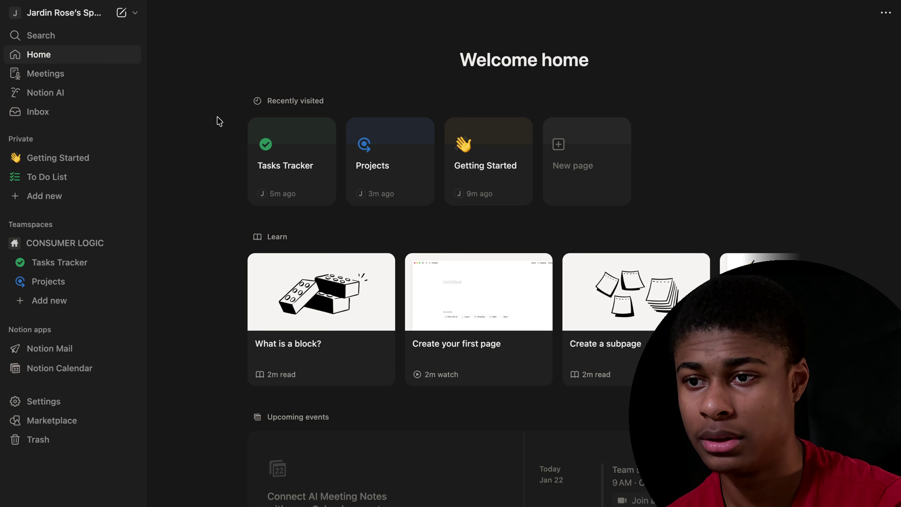
{"action": "scroll", "coordinate": [356, 247], "scroll_direction": "down", "scroll_amount": 2}
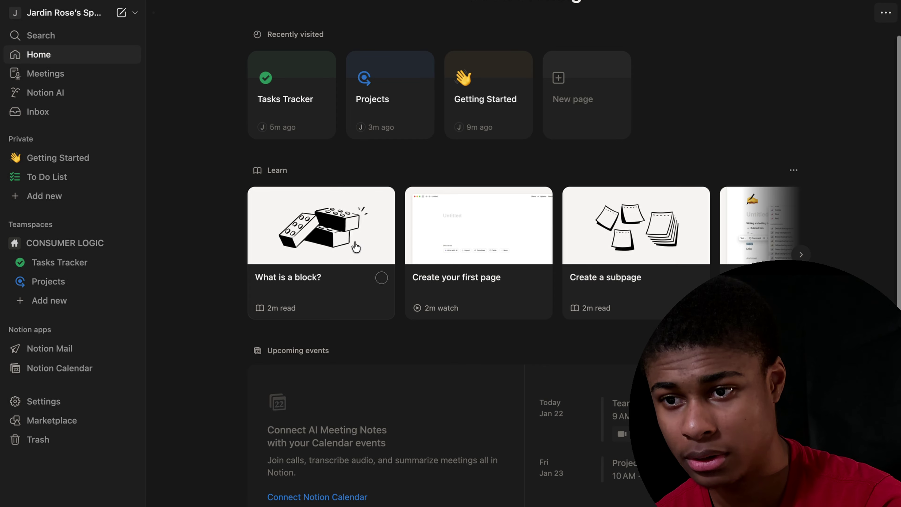
{"action": "left_click", "coordinate": [371, 268]}
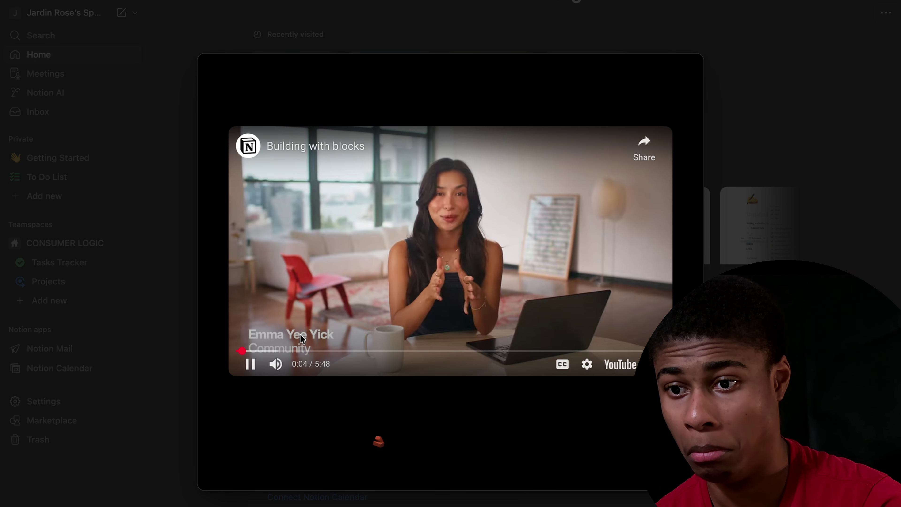
{"action": "left_click", "coordinate": [250, 364]}
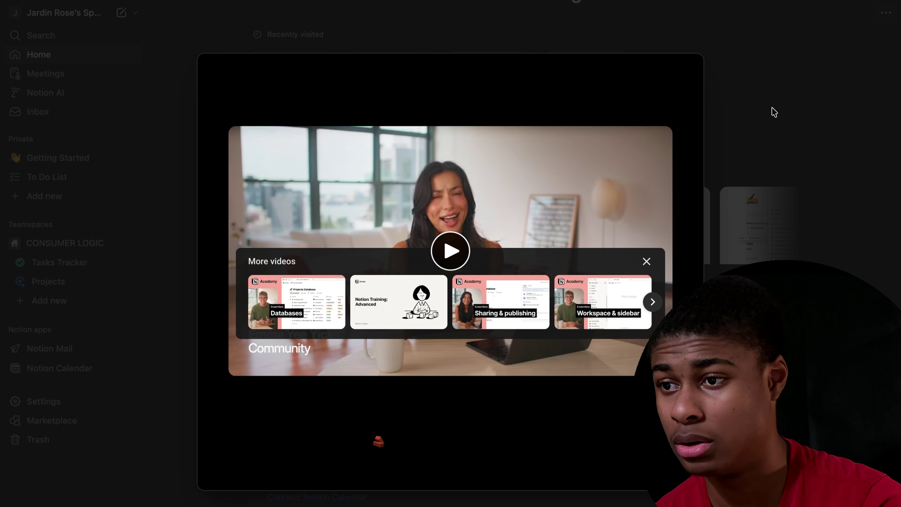
{"action": "left_click", "coordinate": [712, 136]}
{"action": "left_click", "coordinate": [454, 252]}
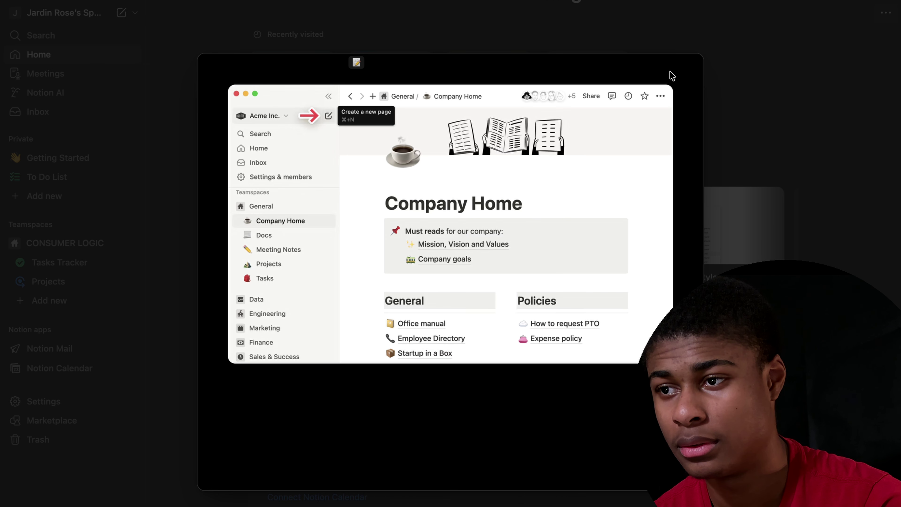
{"action": "left_click", "coordinate": [728, 99]}
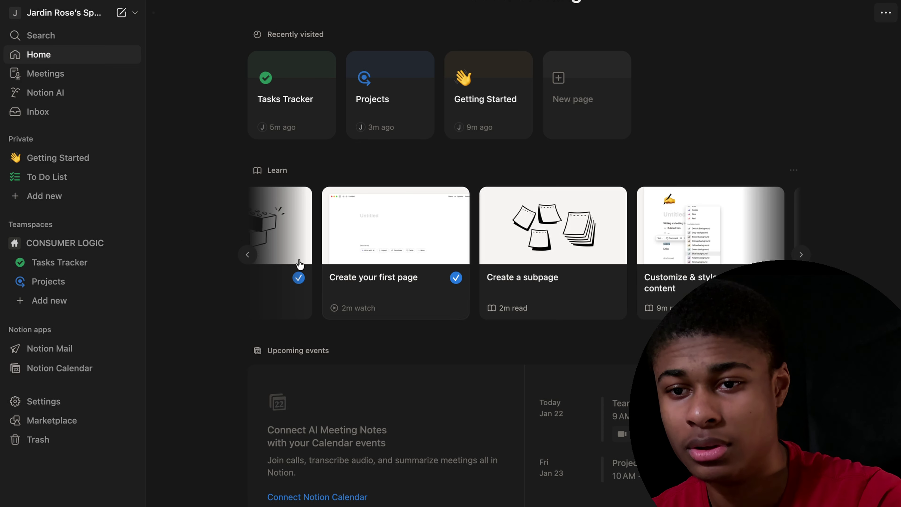
Open the "Trying notion for the first time." project and post the comment "subscribe???" on it
{"action": "left_click", "coordinate": [73, 263]}
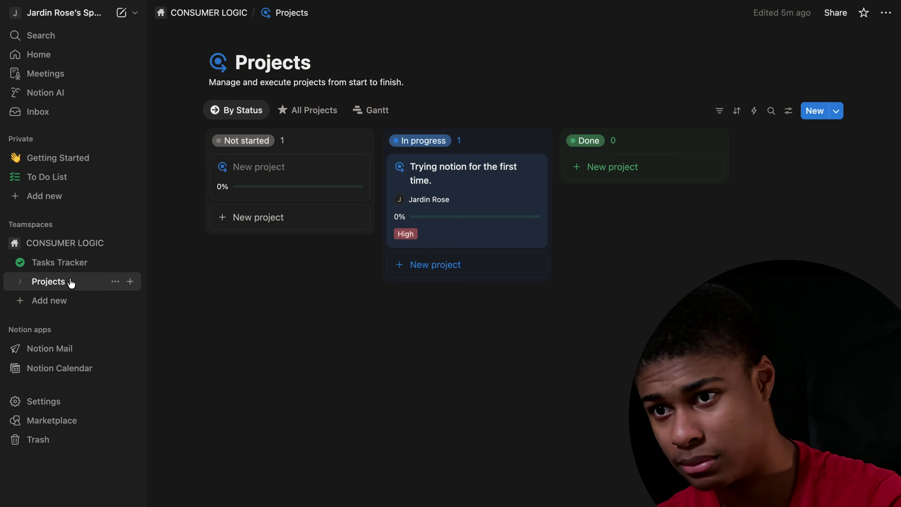
{"action": "left_click", "coordinate": [442, 183]}
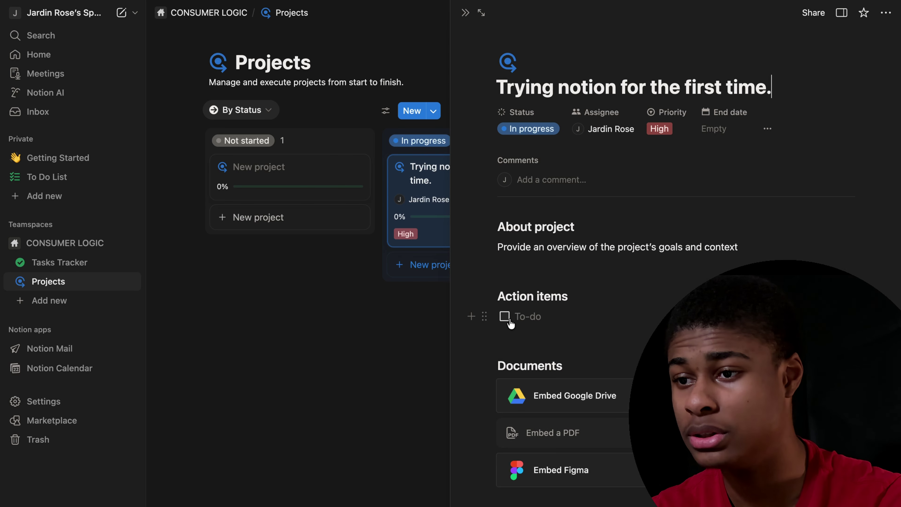
{"action": "left_click", "coordinate": [561, 180]}
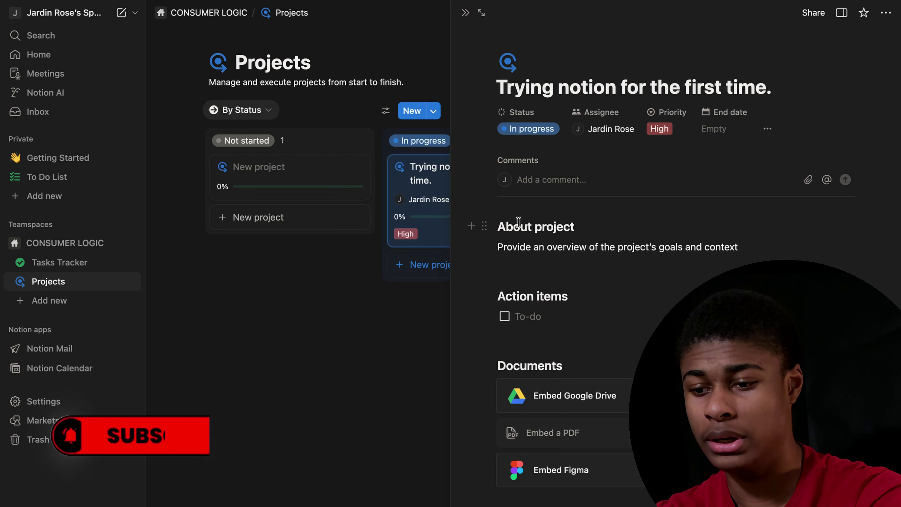
{"action": "type", "text": "hi"}
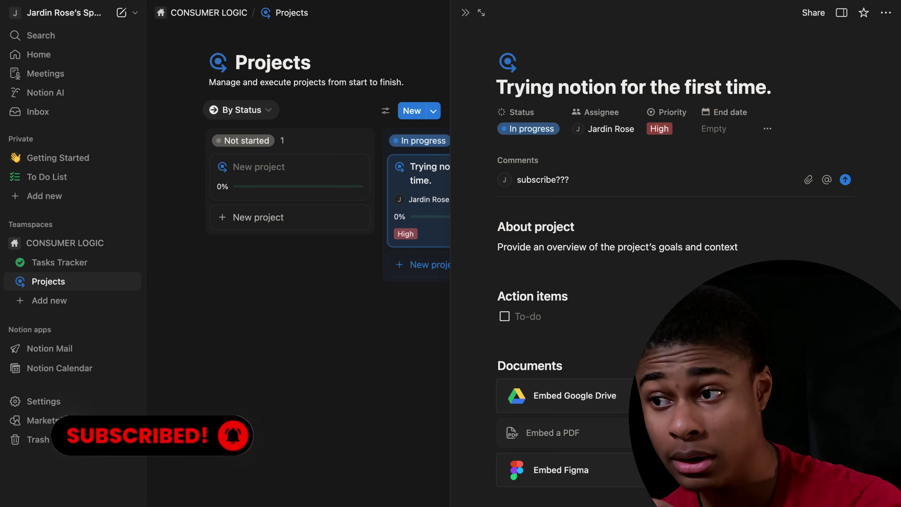
{"action": "key", "text": "Return"}
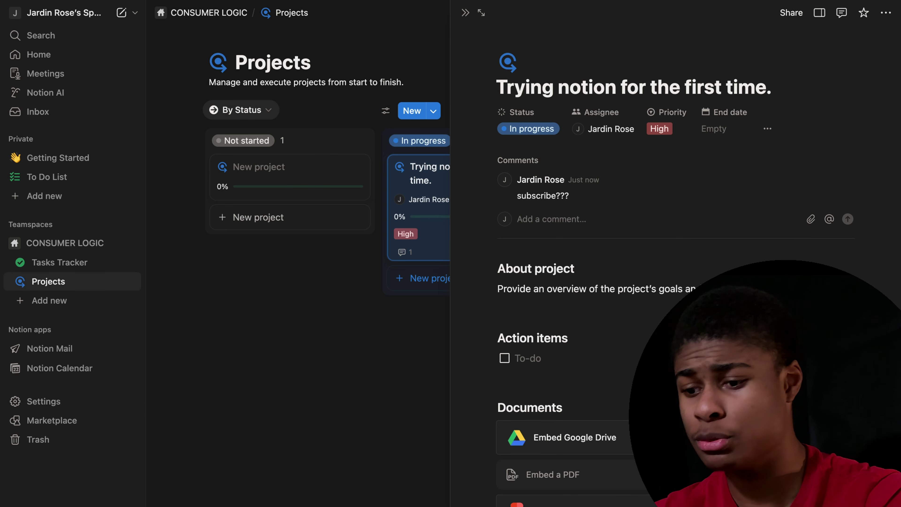
{"action": "type", "text": "Just did!"}
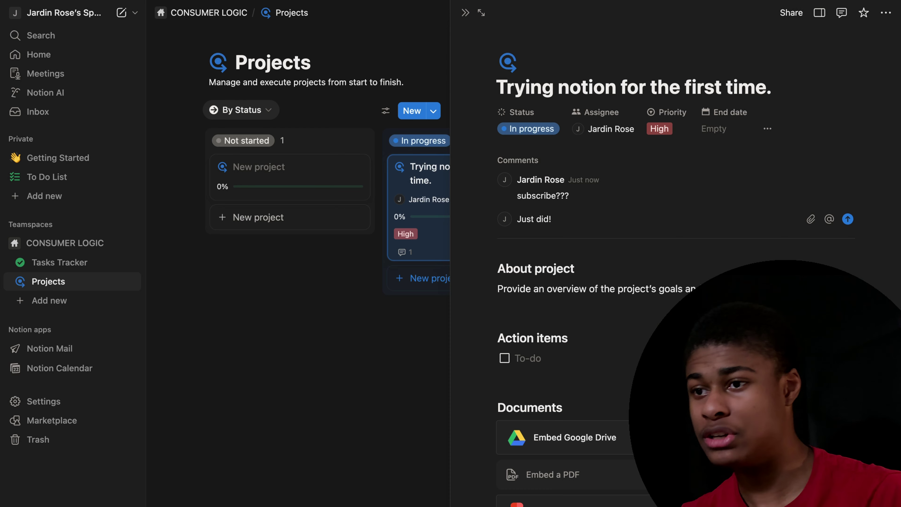
{"action": "key", "text": "alt+BackSpace"}
{"action": "key", "text": "alt+BackSpace"}
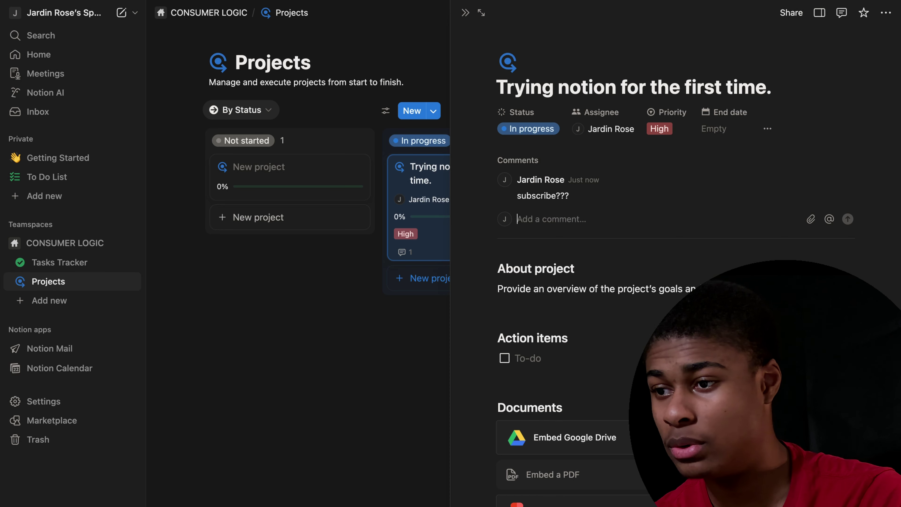
{"action": "mouse_move", "coordinate": [815, 177]}
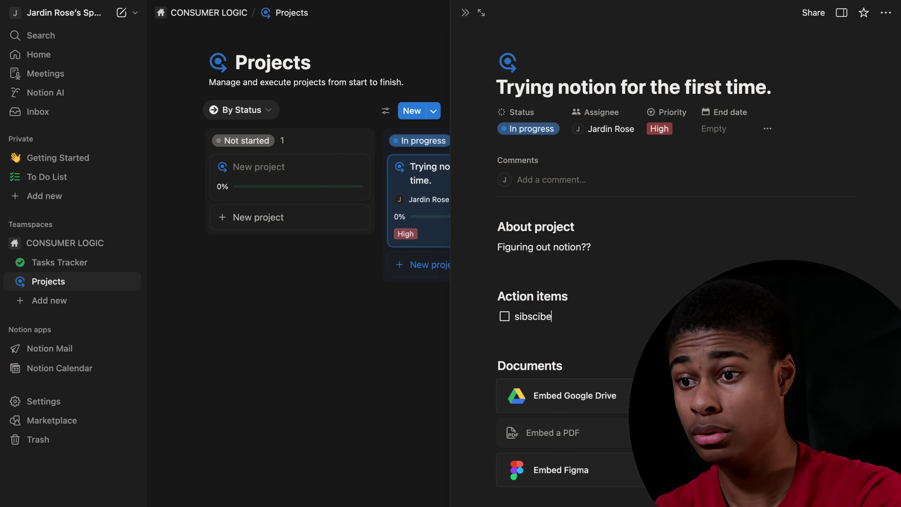
Delete the Action items section and the About project section, including their text, from the project page
{"action": "key", "text": "BackSpace"}
{"action": "key", "text": "BackSpace"}
{"action": "key", "text": "BackSpace"}
{"action": "key", "text": "BackSpace"}
{"action": "key", "text": "BackSpace"}
{"action": "key", "text": "BackSpace"}
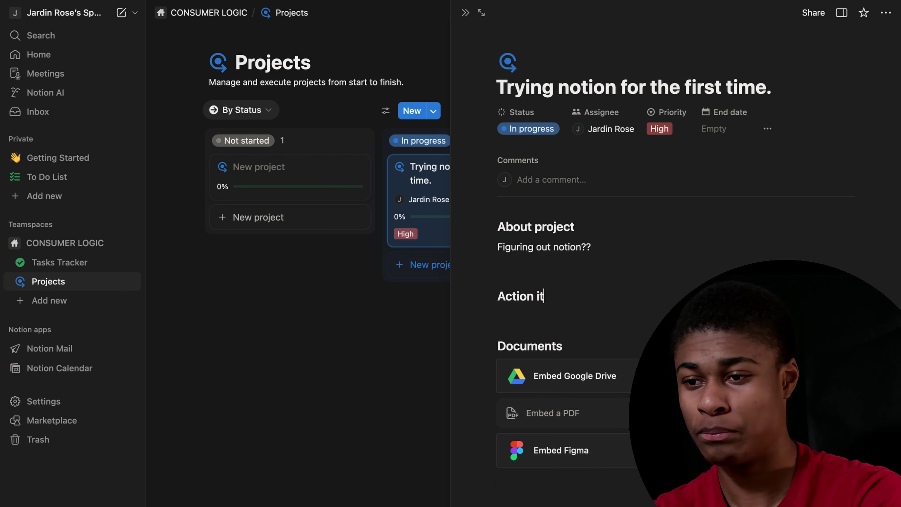
{"action": "key", "text": "BackSpace"}
{"action": "key", "text": "BackSpace"}
{"action": "key", "text": "BackSpace"}
{"action": "key", "text": "BackSpace"}
{"action": "key", "text": "BackSpace"}
{"action": "key", "text": "BackSpace"}
{"action": "key", "text": "BackSpace"}
{"action": "key", "text": "BackSpace"}
{"action": "key", "text": "BackSpace"}
{"action": "key", "text": "BackSpace"}
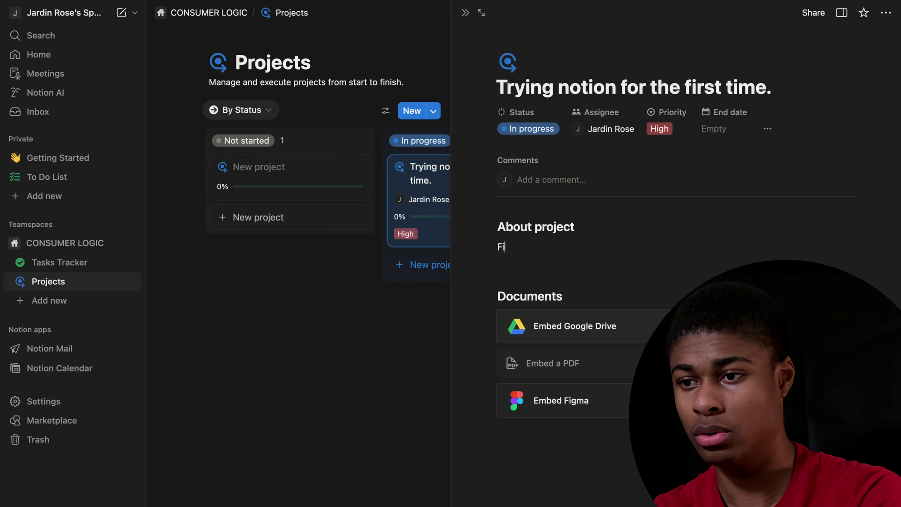
{"action": "key", "text": "BackSpace"}
{"action": "key", "text": "BackSpace"}
{"action": "key", "text": "BackSpace"}
{"action": "key", "text": "BackSpace"}
{"action": "key", "text": "BackSpace"}
{"action": "key", "text": "BackSpace"}
{"action": "key", "text": "BackSpace"}
{"action": "key", "text": "BackSpace"}
{"action": "key", "text": "BackSpace"}
{"action": "key", "text": "BackSpace"}
{"action": "key", "text": "BackSpace"}
{"action": "key", "text": "BackSpace"}
{"action": "key", "text": "BackSpace"}
{"action": "key", "text": "BackSpace"}
{"action": "key", "text": "BackSpace"}
{"action": "key", "text": "BackSpace"}
{"action": "key", "text": "BackSpace"}
{"action": "key", "text": "BackSpace"}
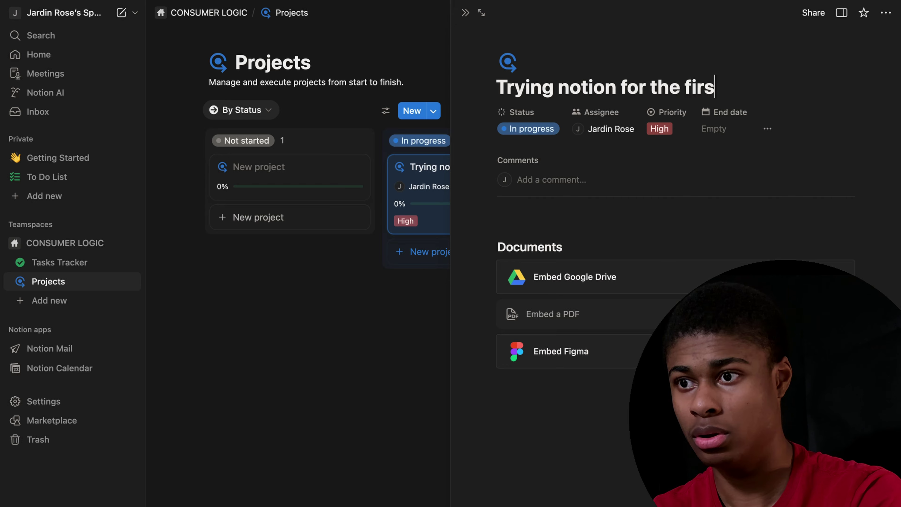
Clear the project's title completely
{"action": "key", "text": "BackSpace"}
{"action": "key", "text": "BackSpace"}
{"action": "key", "text": "BackSpace"}
{"action": "key", "text": "BackSpace"}
{"action": "key", "text": "BackSpace"}
{"action": "key", "text": "BackSpace"}
{"action": "key", "text": "BackSpace"}
{"action": "key", "text": "BackSpace"}
{"action": "key", "text": "BackSpace"}
{"action": "key", "text": "BackSpace"}
{"action": "key", "text": "BackSpace"}
{"action": "key", "text": "BackSpace"}
{"action": "key", "text": "BackSpace"}
{"action": "key", "text": "BackSpace"}
{"action": "key", "text": "BackSpace"}
{"action": "key", "text": "BackSpace"}
{"action": "key", "text": "BackSpace"}
{"action": "key", "text": "BackSpace"}
{"action": "key", "text": "BackSpace"}
{"action": "key", "text": "BackSpace"}
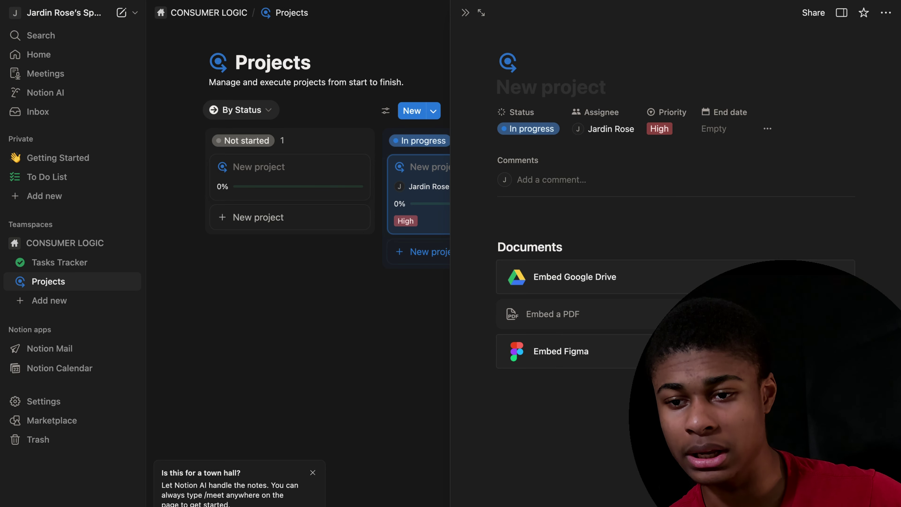
{"action": "type", "text": "T"}
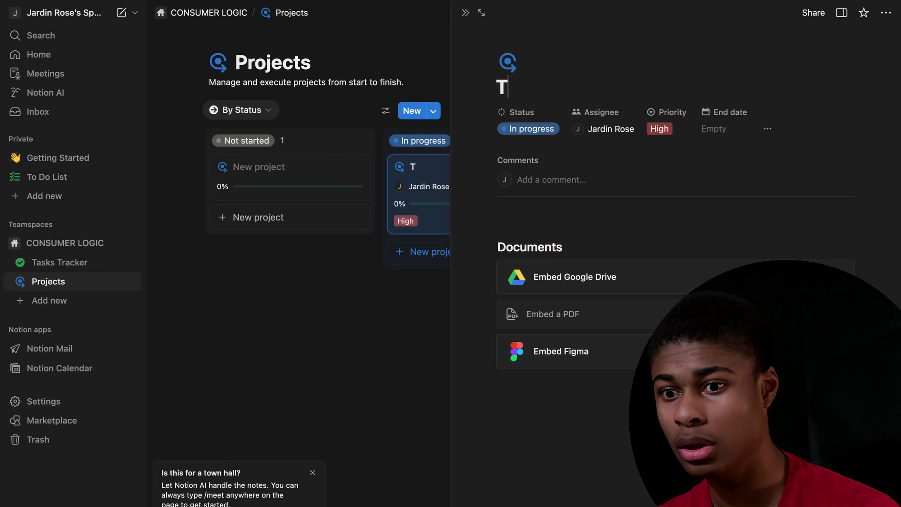
{"action": "key", "text": "BackSpace"}
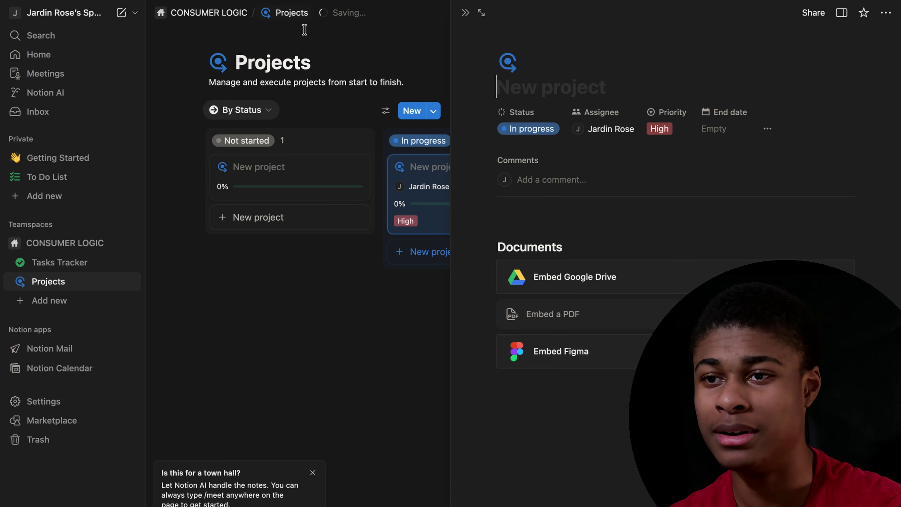
Try moving the property group from the side panel to below the heading in the page layout, and discard the layout changes
{"action": "left_click", "coordinate": [886, 13]}
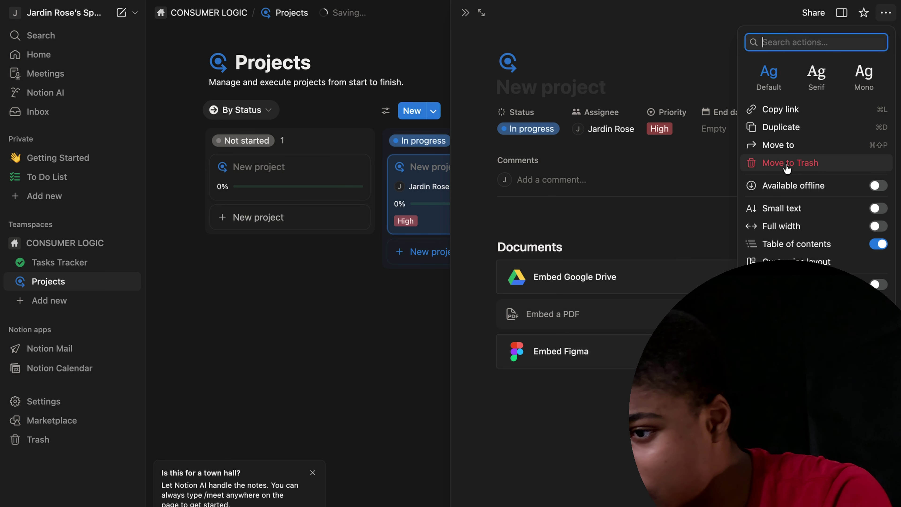
{"action": "left_click", "coordinate": [794, 261]}
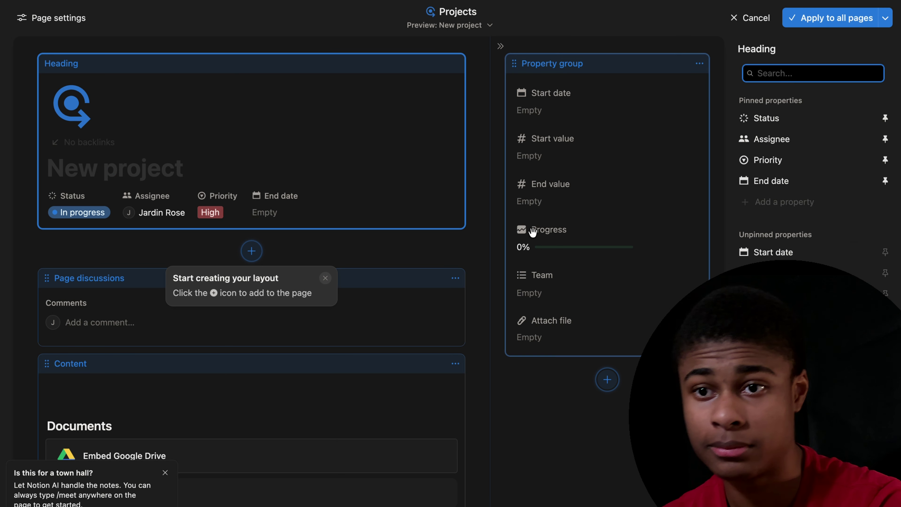
{"action": "left_click_drag", "start_coordinate": [532, 231], "coordinate": [459, 252]}
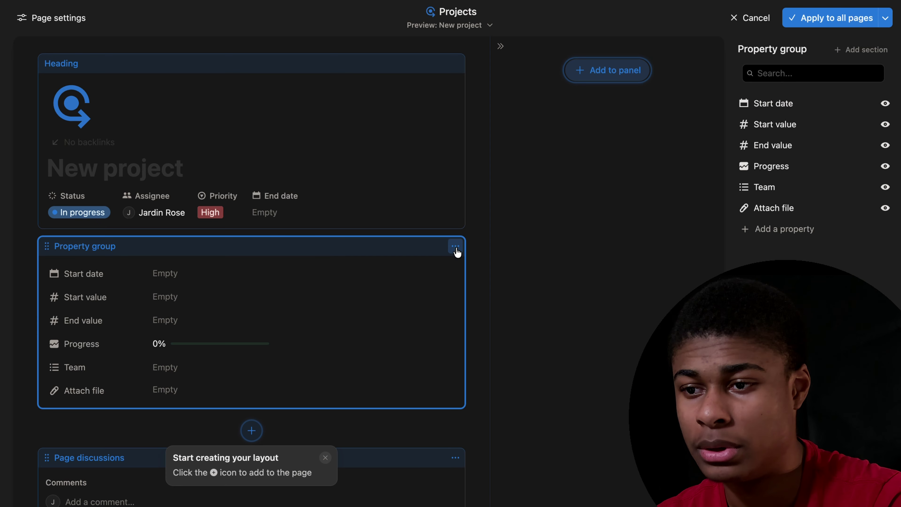
{"action": "left_click", "coordinate": [455, 249]}
{"action": "left_click", "coordinate": [424, 264]}
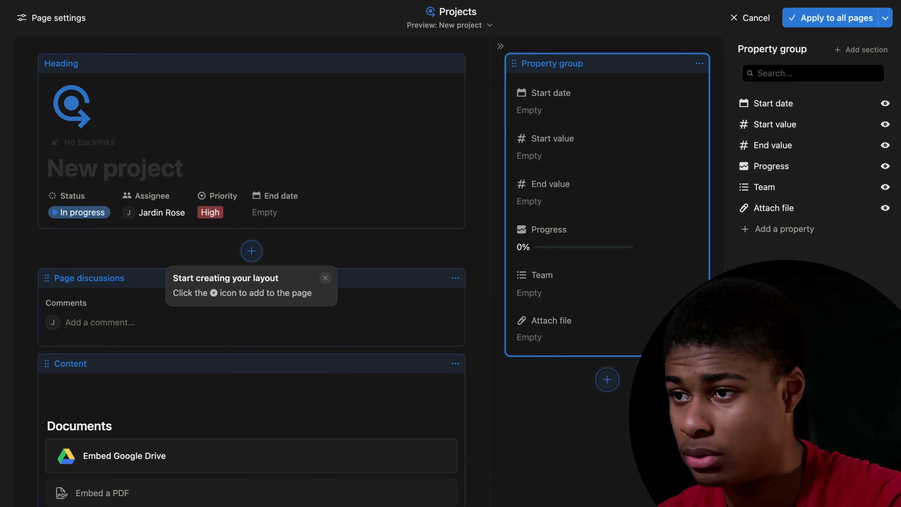
{"action": "key", "text": "Escape"}
{"action": "left_click", "coordinate": [866, 111]}
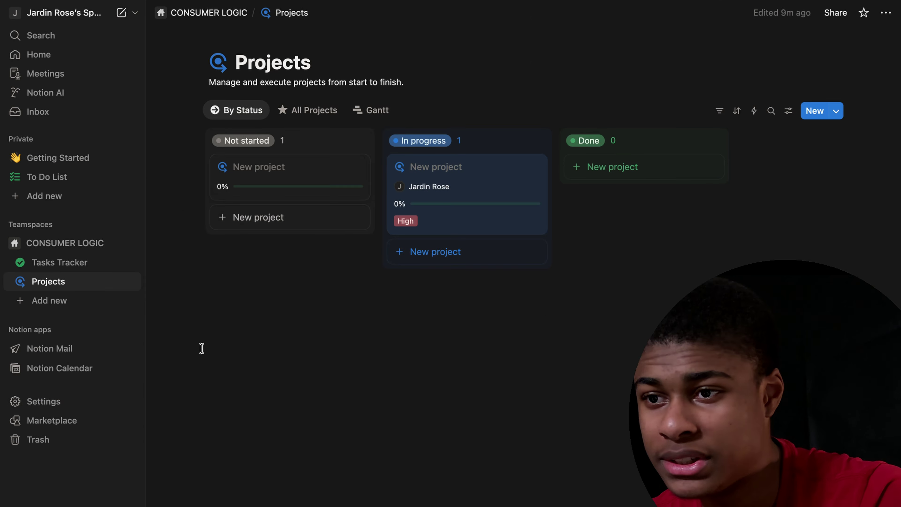
Switch the Projects page to the Gantt view
{"action": "left_click", "coordinate": [373, 112]}
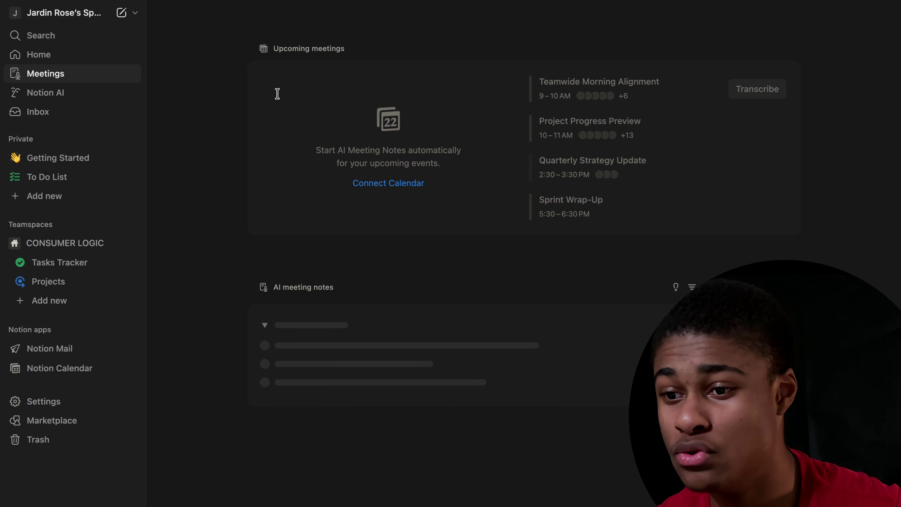
View the Notion AI page and the Inbox of the workspace
{"action": "left_click", "coordinate": [57, 95]}
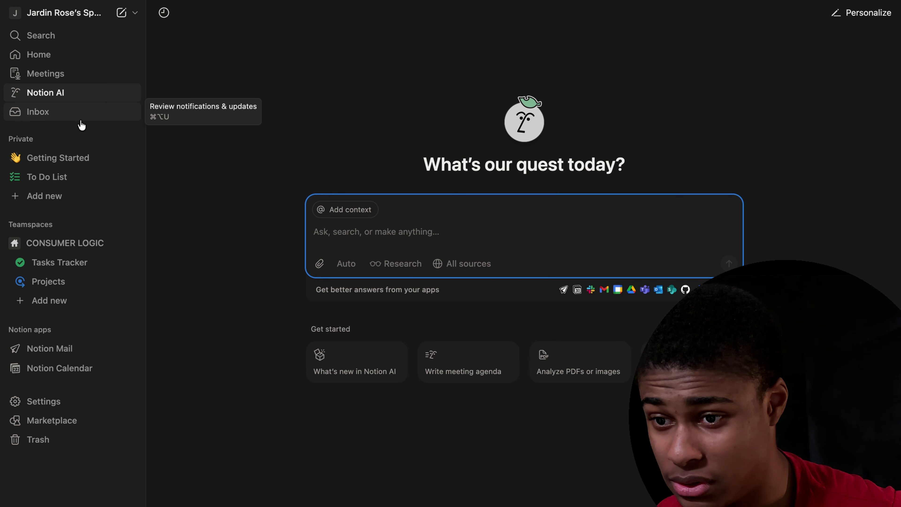
{"action": "left_click", "coordinate": [67, 128]}
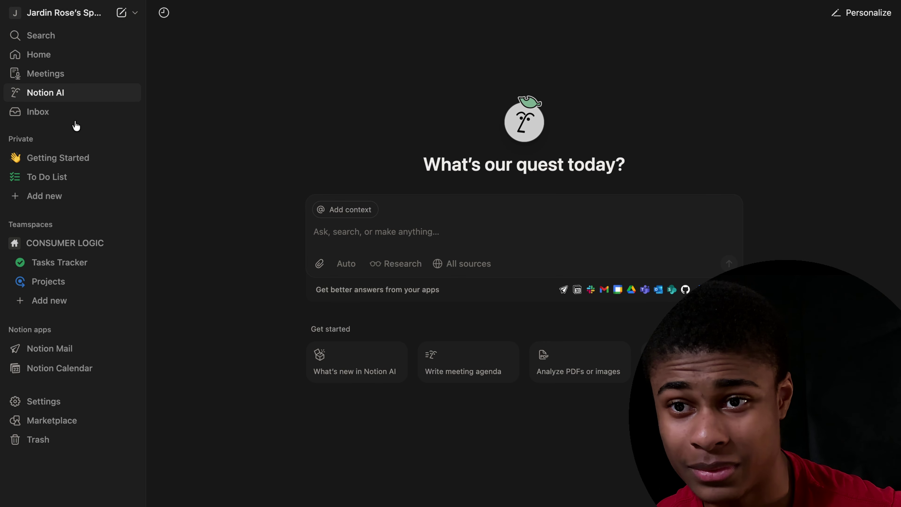
{"action": "left_click", "coordinate": [49, 117]}
Look through the Home page down to its featured templates and open the Wiki template's details
{"action": "left_click", "coordinate": [38, 54]}
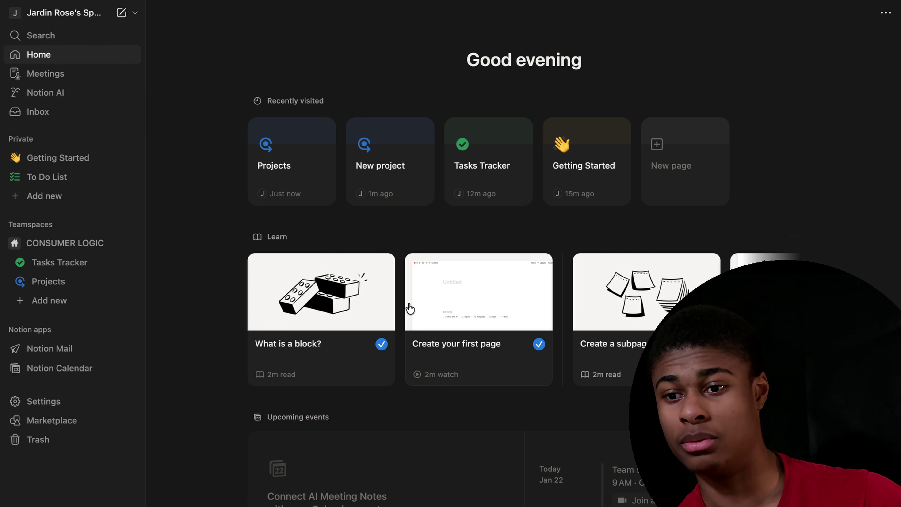
{"action": "scroll", "coordinate": [409, 308], "scroll_direction": "down", "scroll_amount": 3}
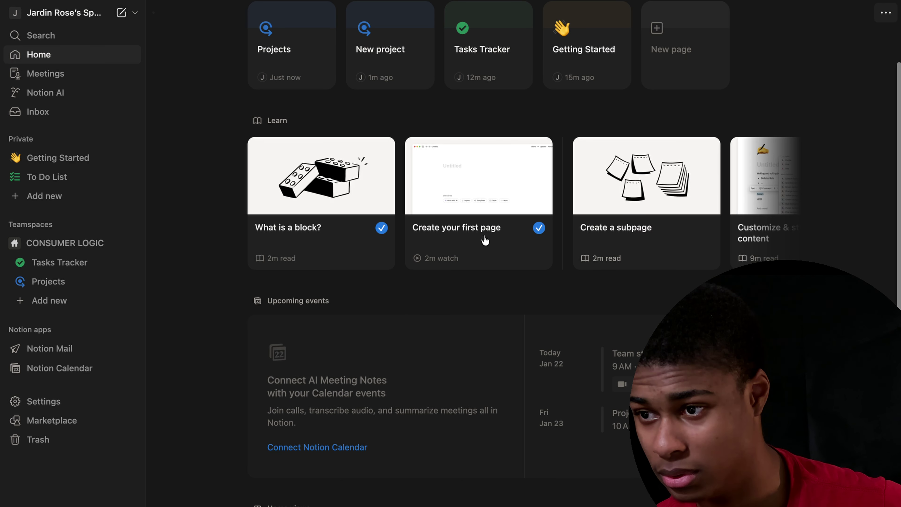
{"action": "scroll", "coordinate": [335, 383], "scroll_direction": "down", "scroll_amount": 10}
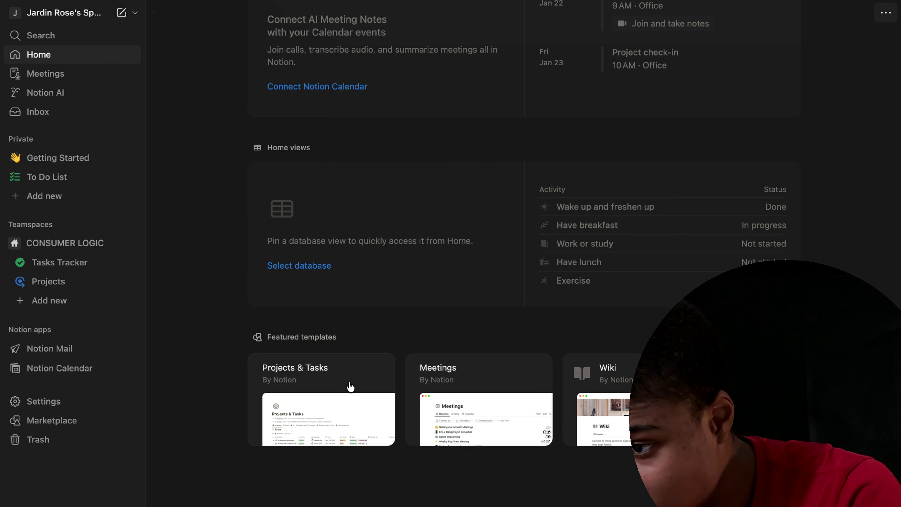
{"action": "scroll", "coordinate": [342, 385], "scroll_direction": "right", "scroll_amount": 3}
{"action": "left_click", "coordinate": [496, 390]}
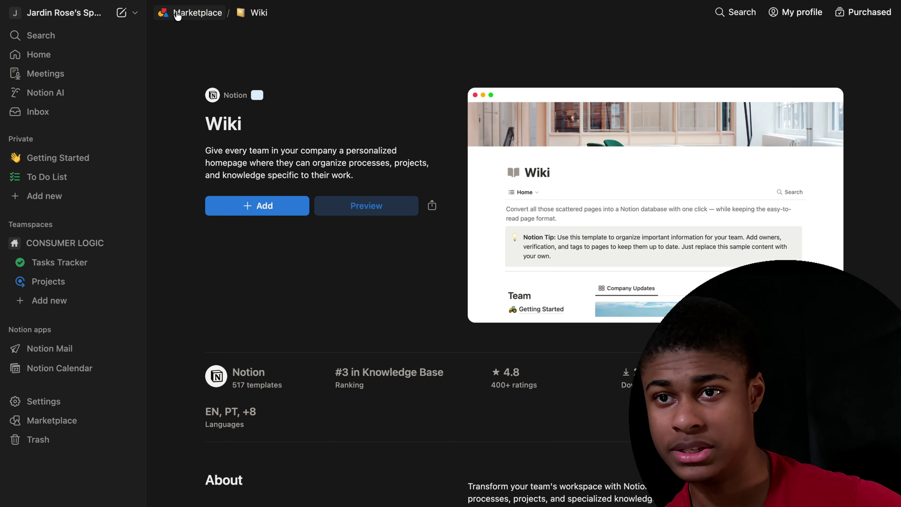
Browse the Marketplace's Website Building templates, viewing the details of My Freelance Website and Cookbook Promotion Landing Page Website Premium
{"action": "left_click", "coordinate": [177, 15]}
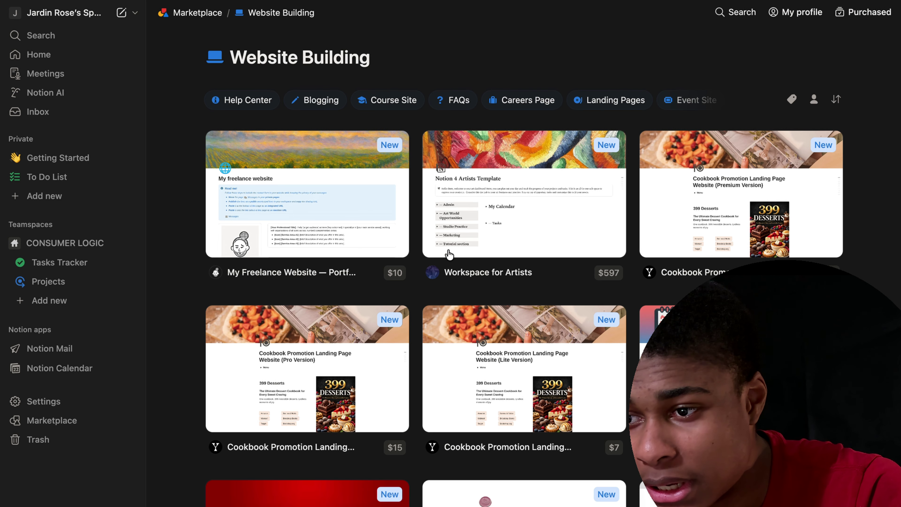
{"action": "left_click", "coordinate": [400, 276]}
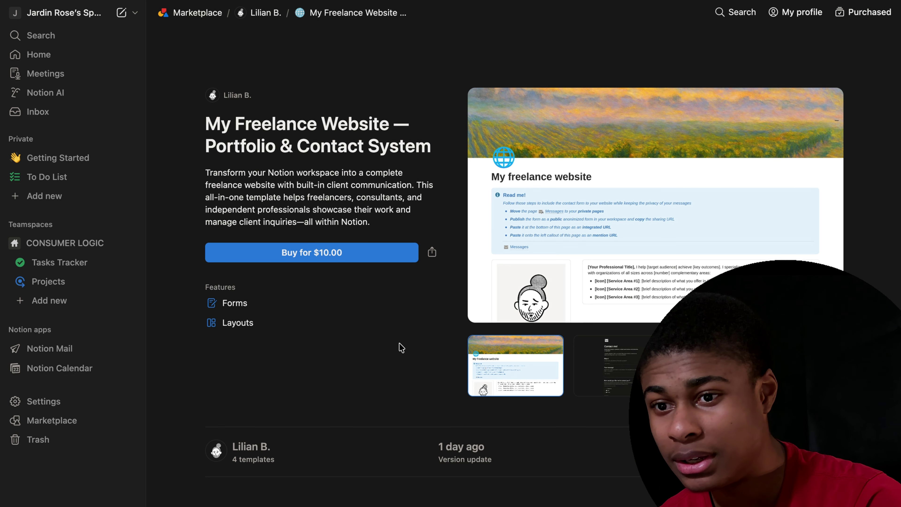
{"action": "left_click", "coordinate": [159, 0]}
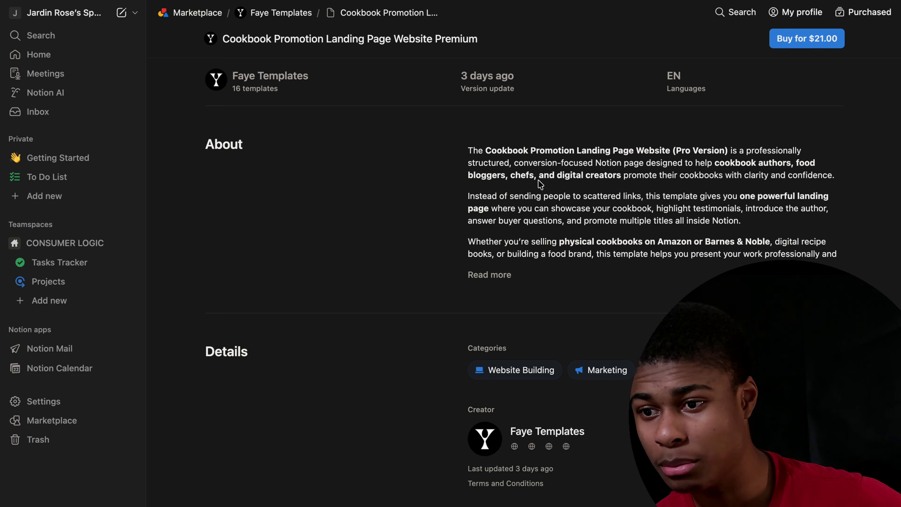
{"action": "scroll", "coordinate": [590, 278], "scroll_direction": "down", "scroll_amount": 5}
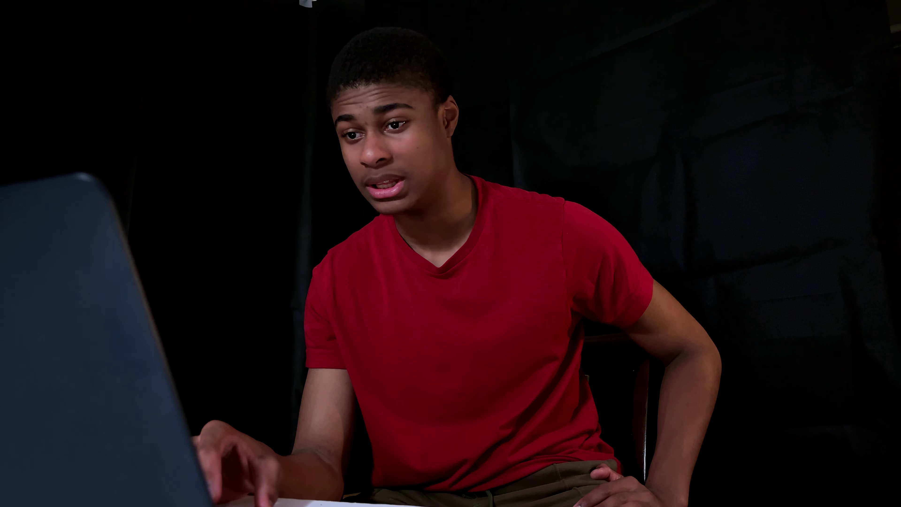